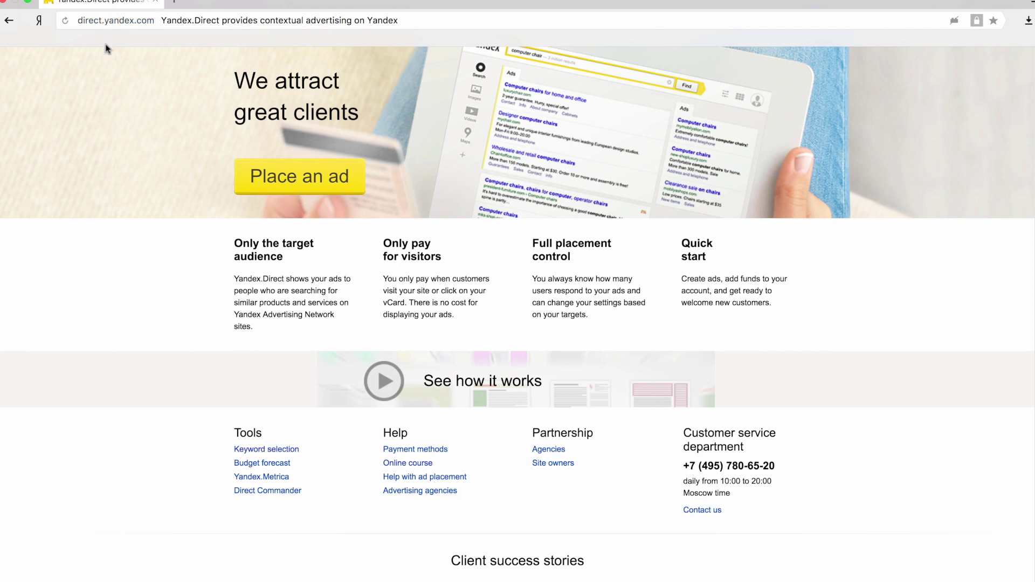
Start placing an ad from the Yandex Direct home page and choose to register a new account
click(283, 168)
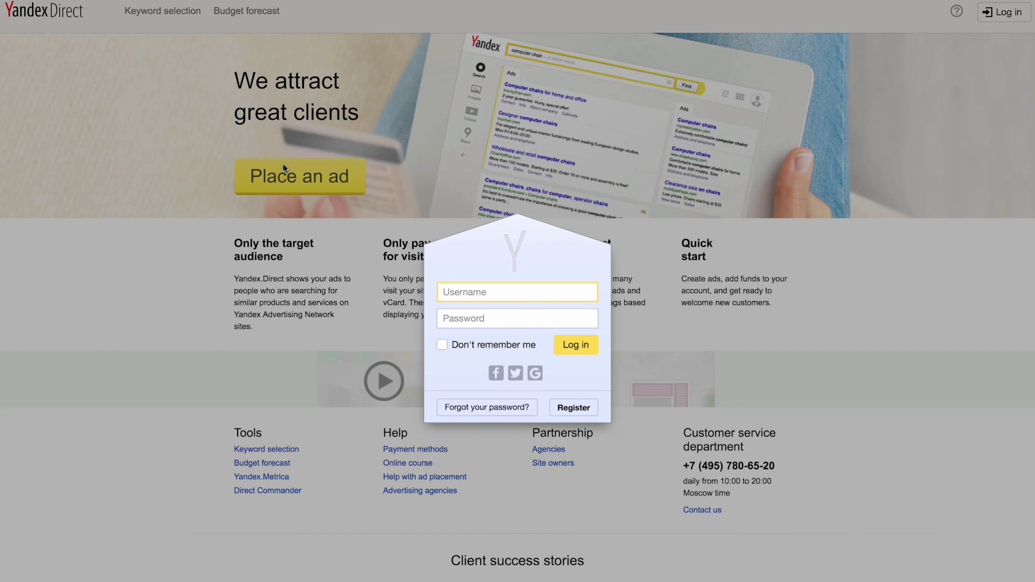
click(572, 409)
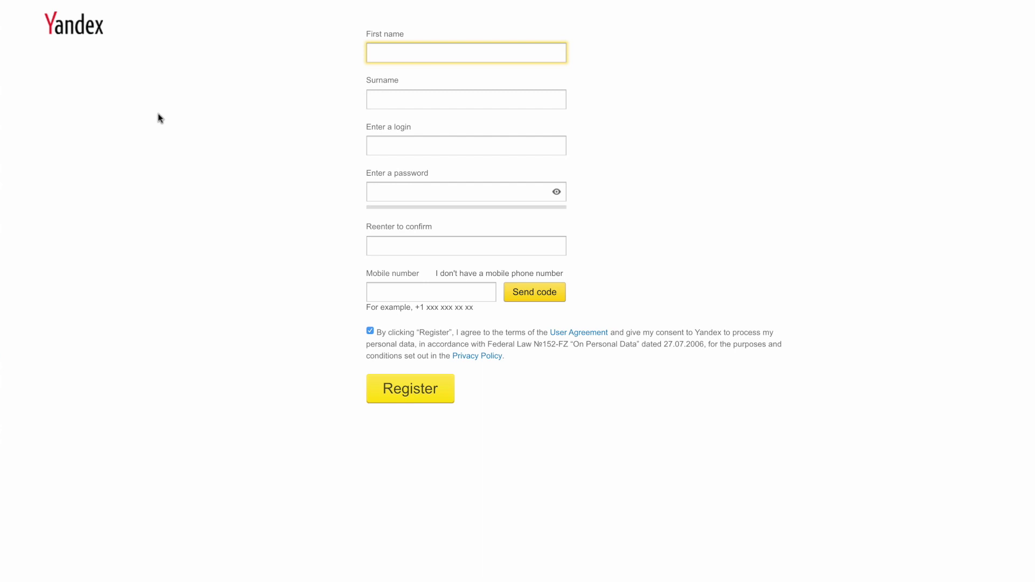
text(John)
Enter the name John Doe, the login demofordirect1234, and a password with its confirmation
key(Tab)
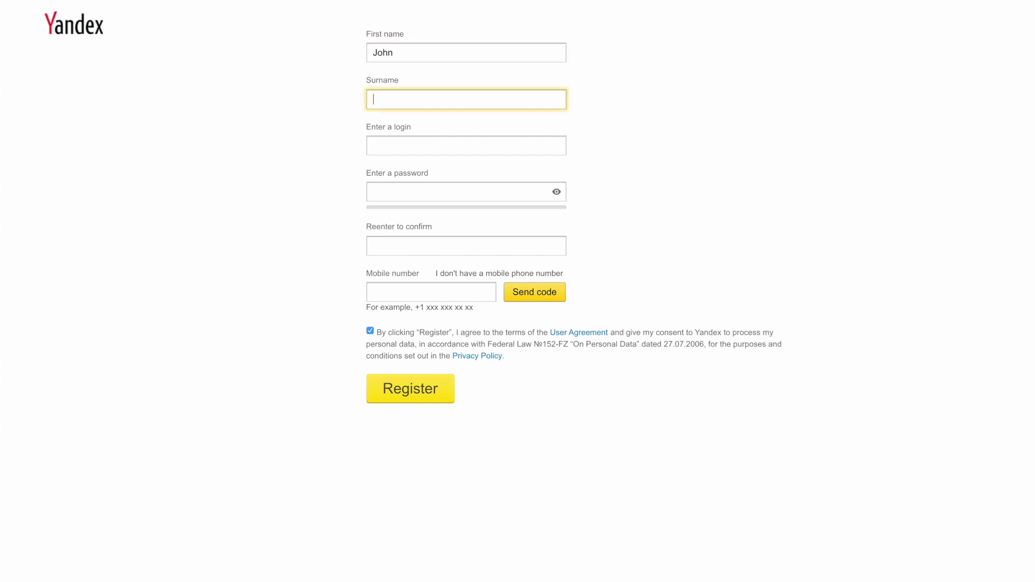
text(Doe)
key(Tab)
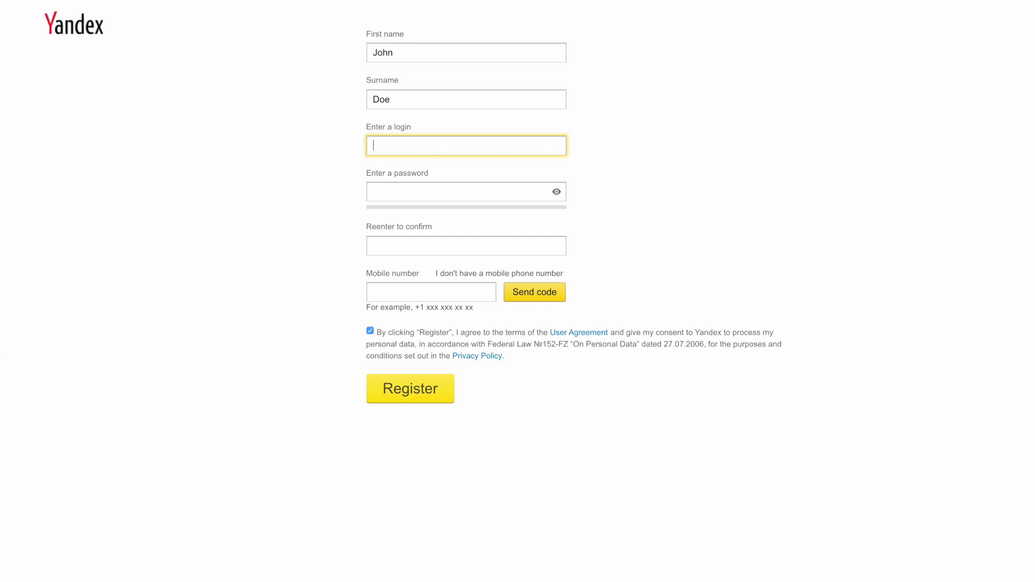
text(demofor)
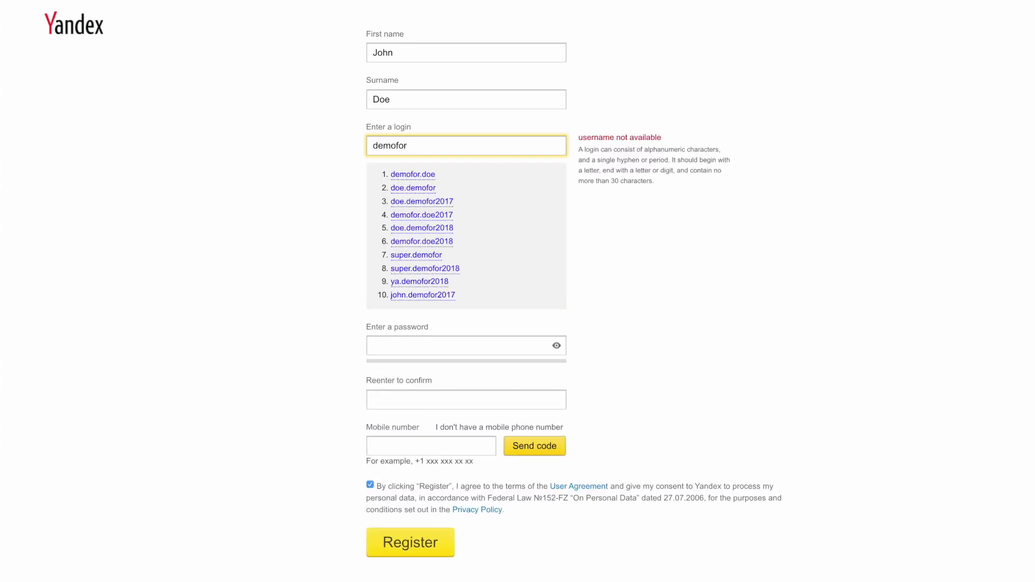
text(direct123)
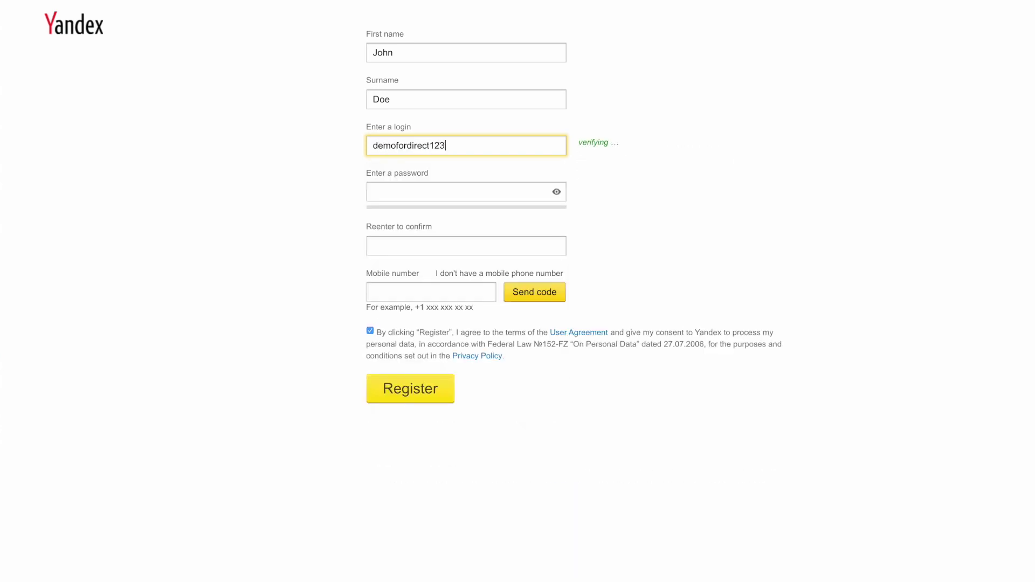
text(4)
key(Tab)
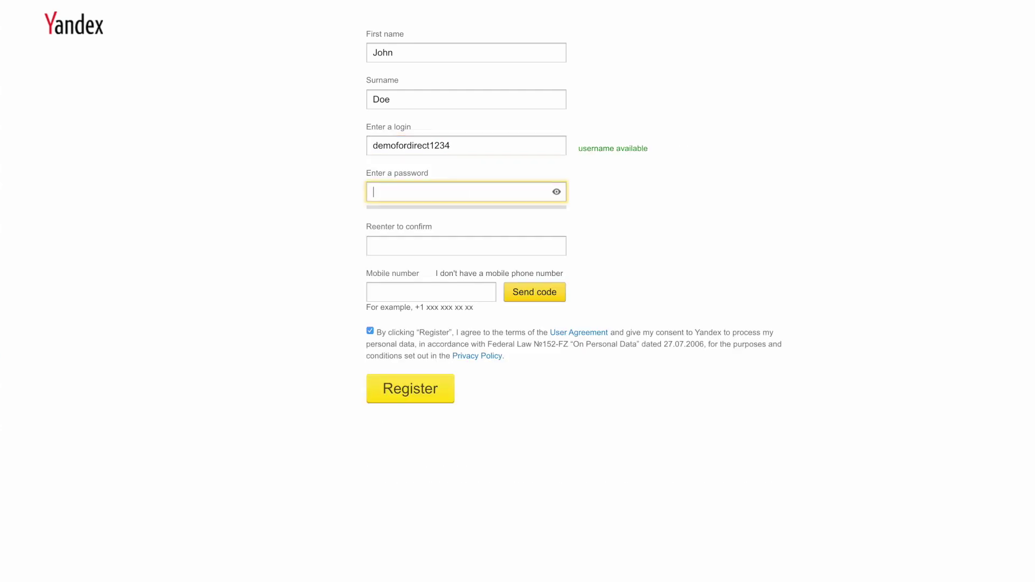
text(••••••••)
key(Tab)
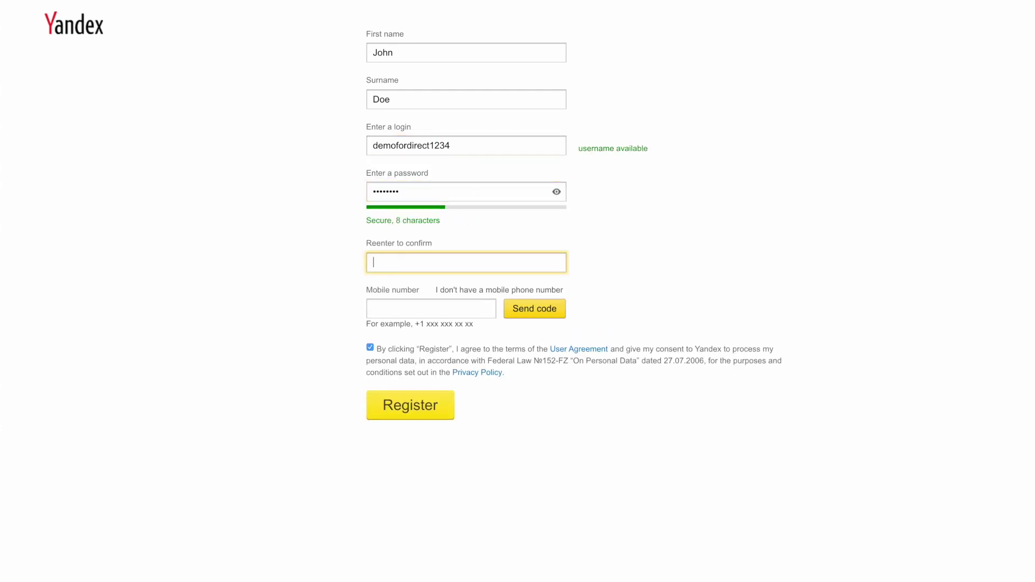
text(••••••••)
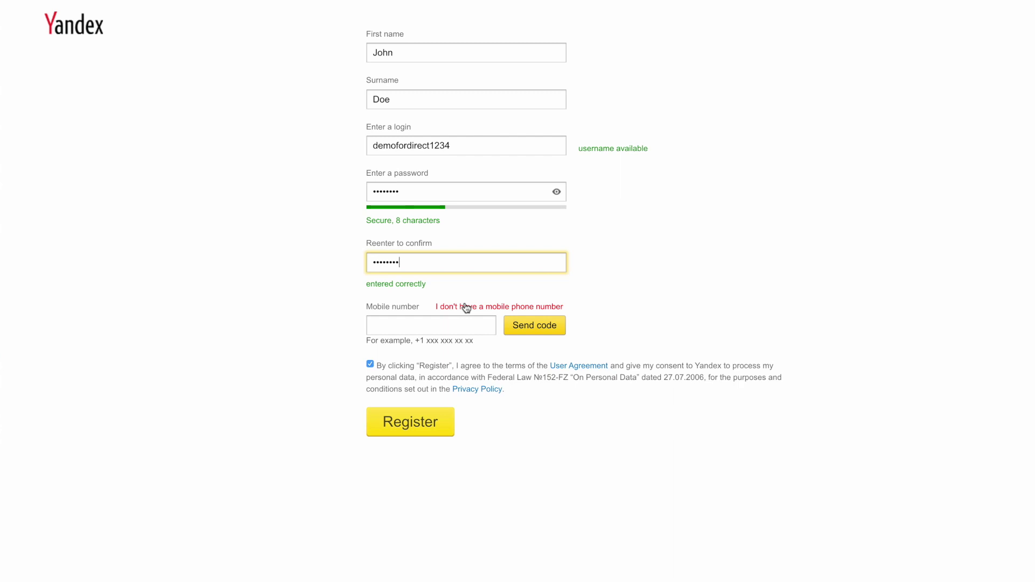
click(466, 306)
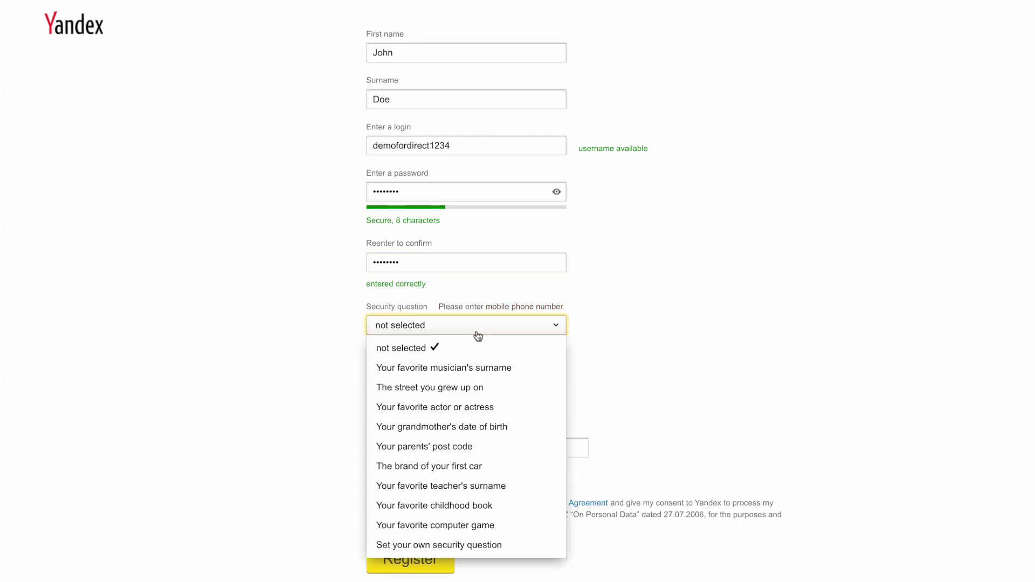
click(470, 408)
click(429, 375)
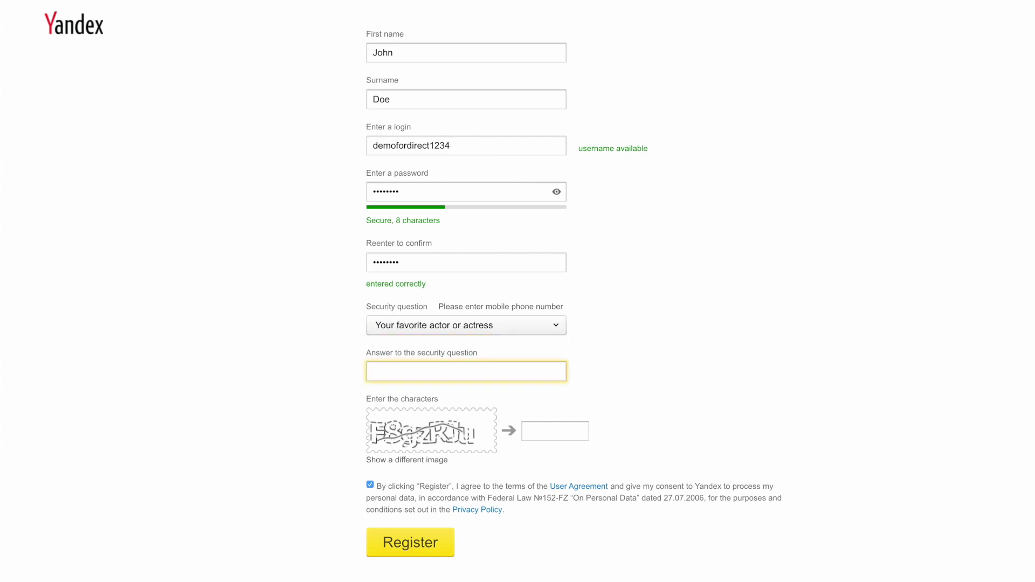
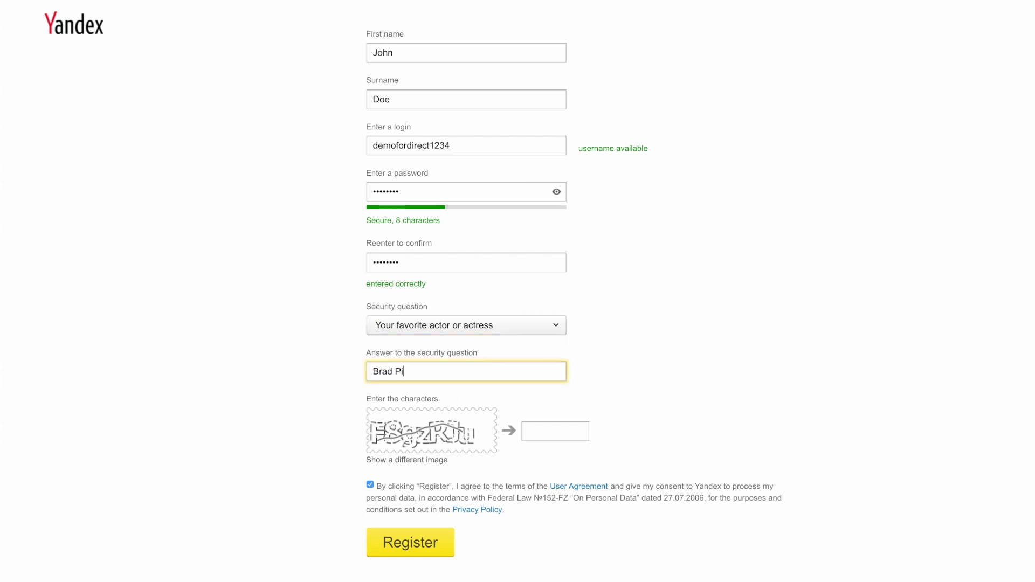
click(538, 433)
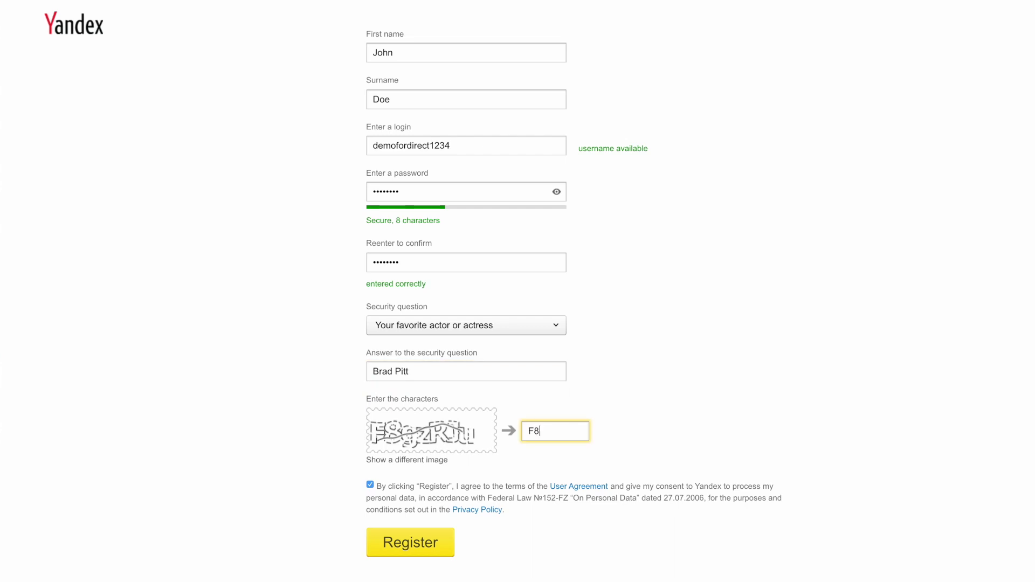
click(396, 557)
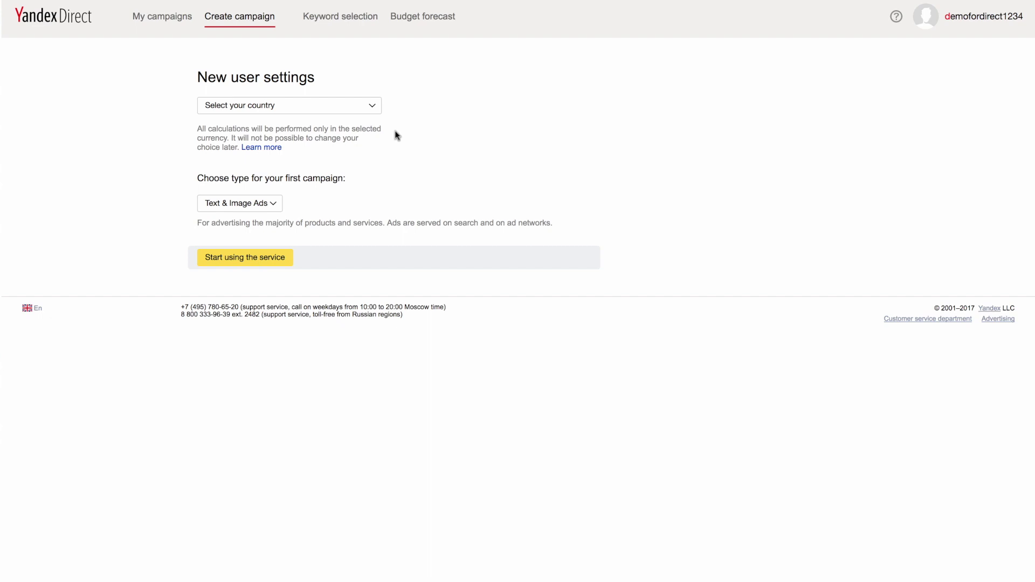
Choose Australia as the account country and US dollars as the currency
click(353, 106)
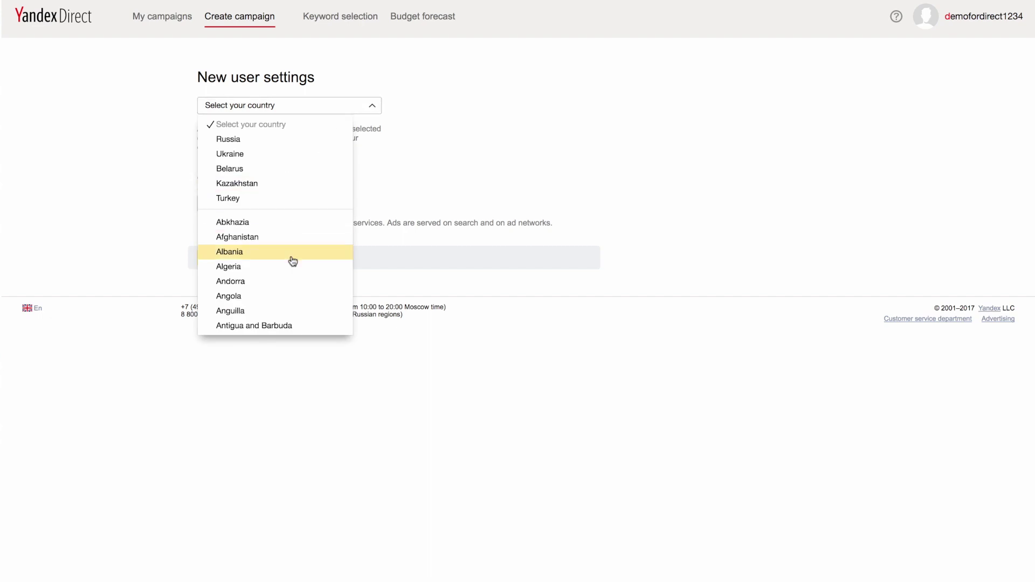
scroll(292, 261, down, 1)
scroll(291, 262, down, 1)
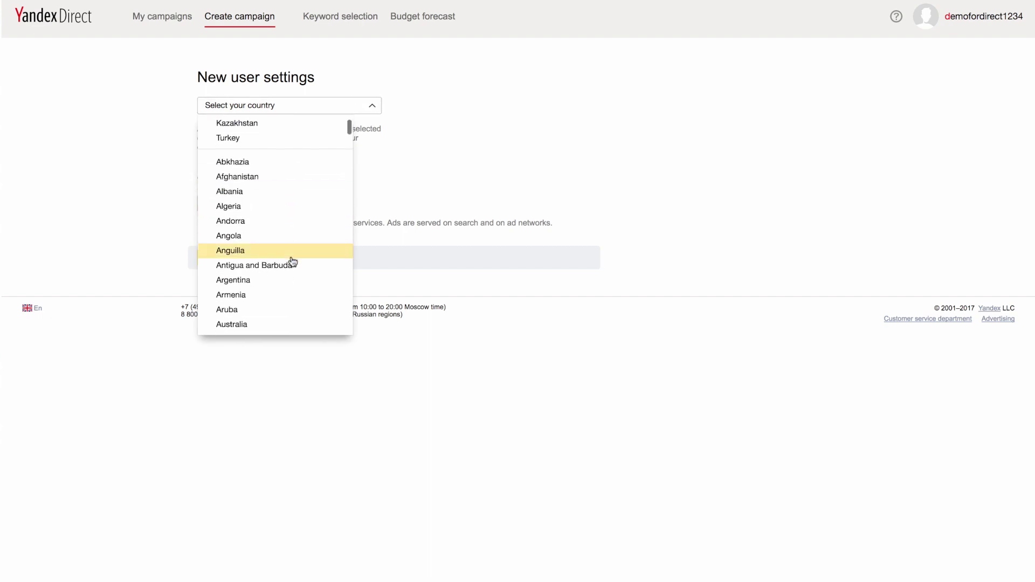
click(280, 326)
click(251, 136)
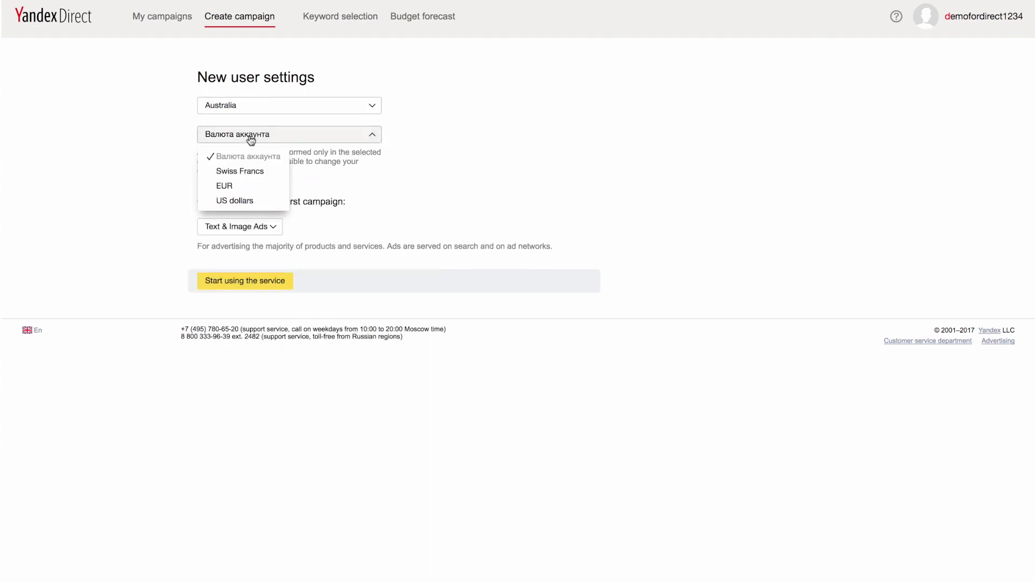
click(236, 203)
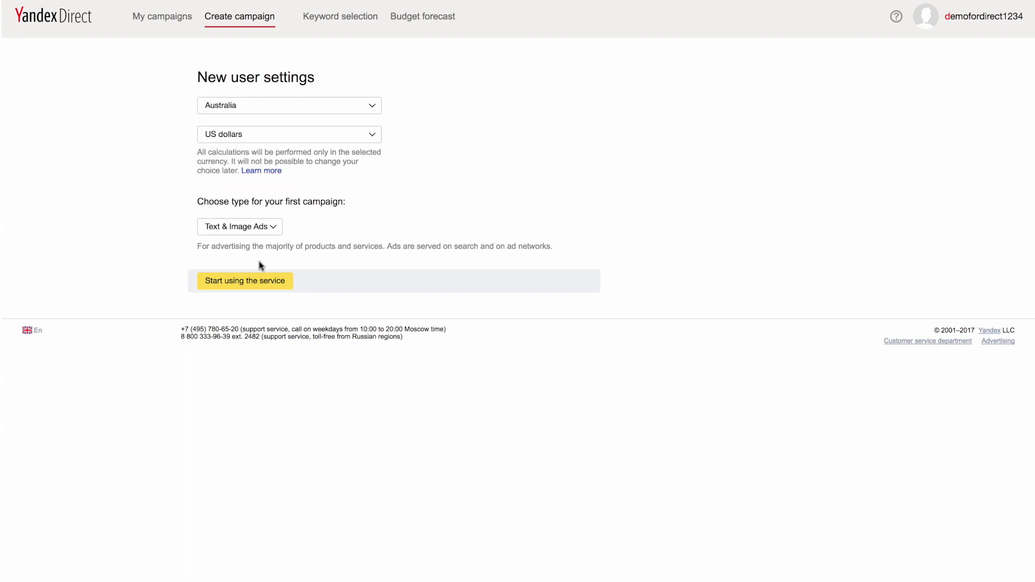
click(266, 232)
Keep Text & Image Ads as the first campaign type and start using the service
click(203, 266)
click(276, 228)
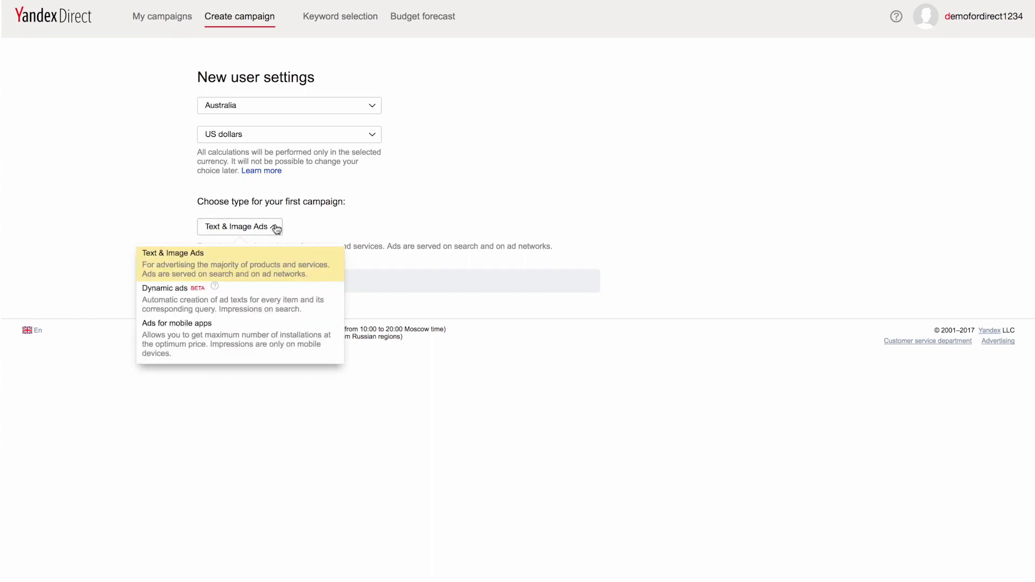
click(244, 264)
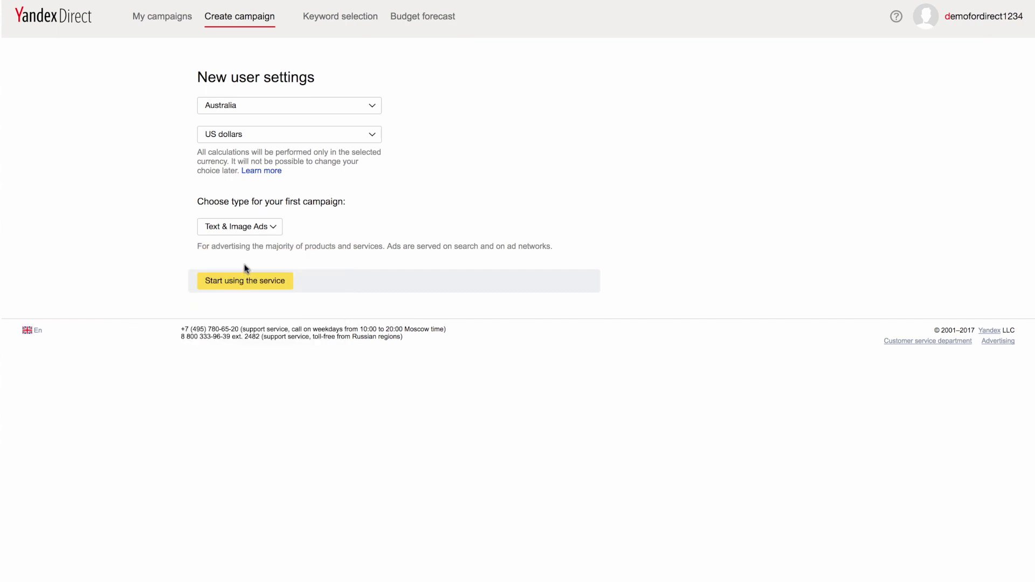
click(266, 283)
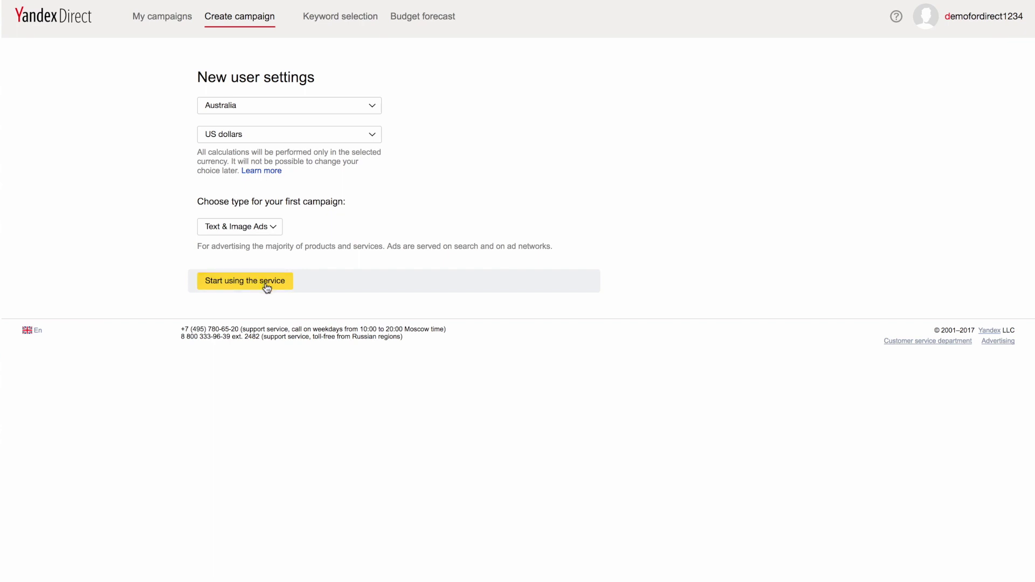